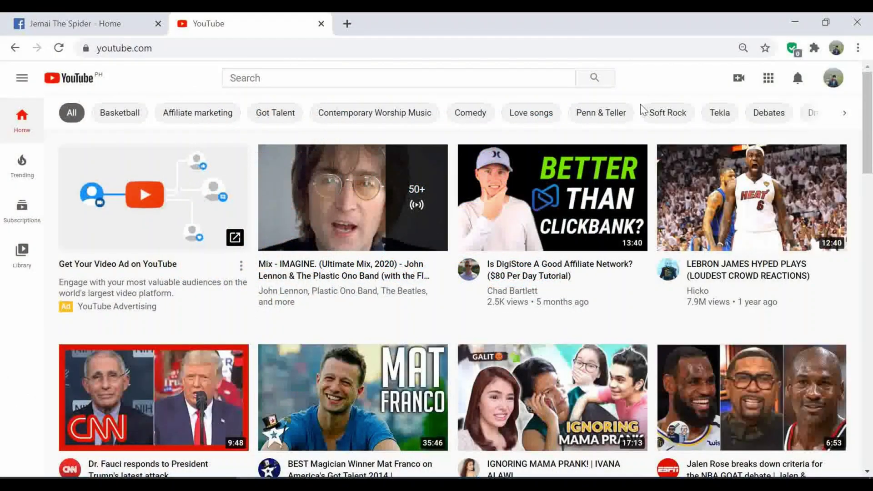
# Step: Go from Your channel into Customize channel's Basic info tab and bring the Links section into view
pyautogui.click(833, 87)
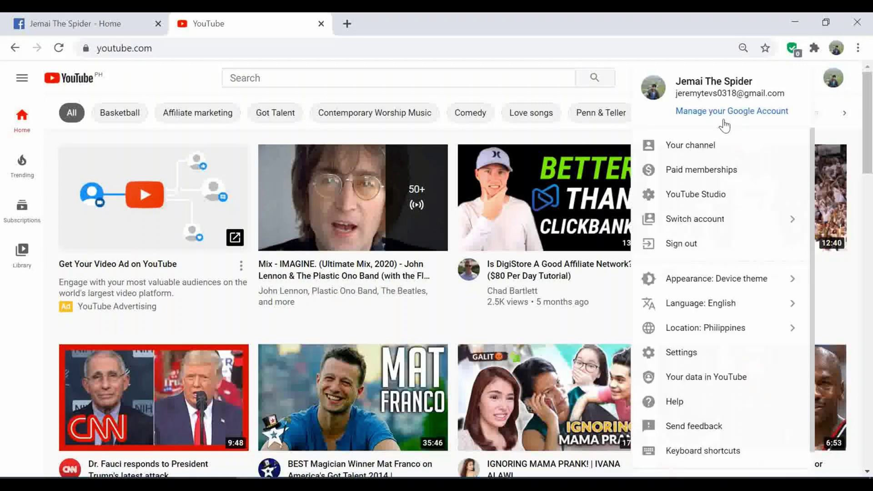
pyautogui.click(690, 146)
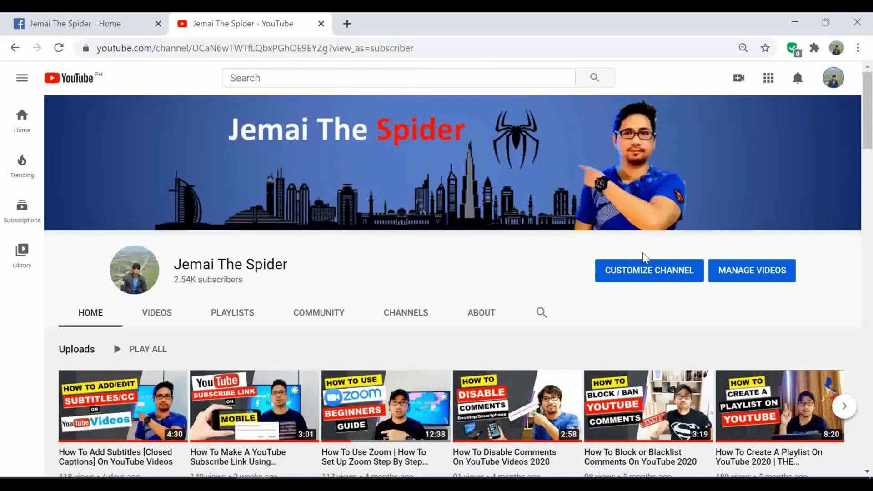
pyautogui.click(654, 277)
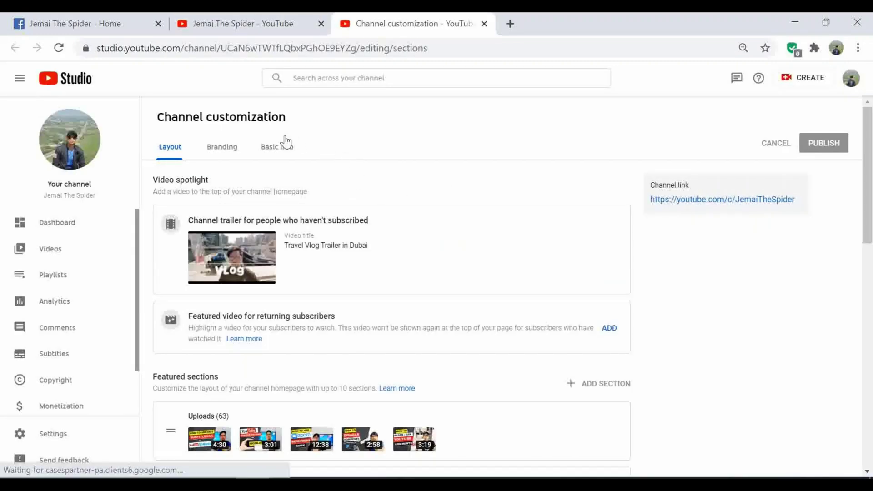
pyautogui.click(272, 151)
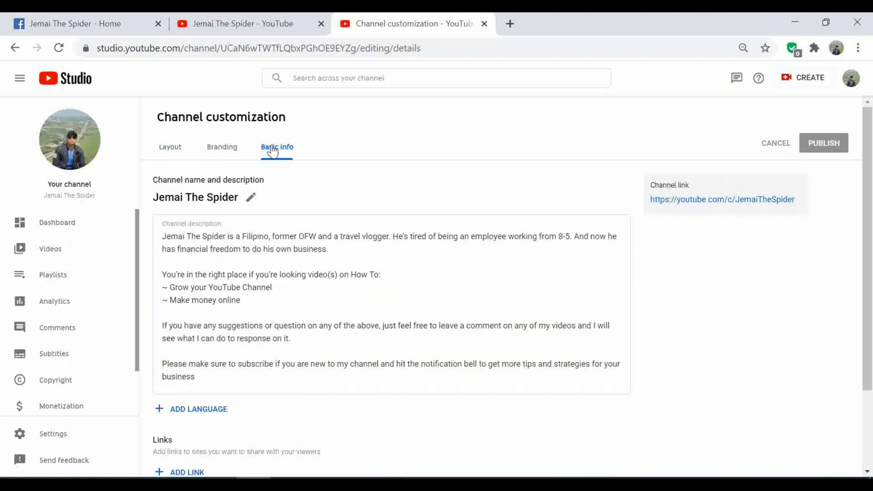
pyautogui.scroll(-2, 286, 248)
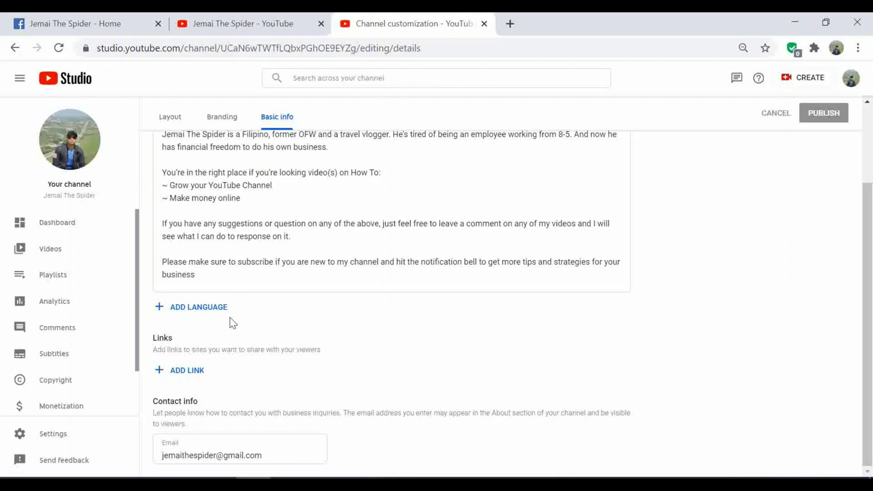
# Step: Add a 'Subscribe Now' link to the channel's ?sub_confirmation=1 URL, then add another link entry
pyautogui.click(188, 370)
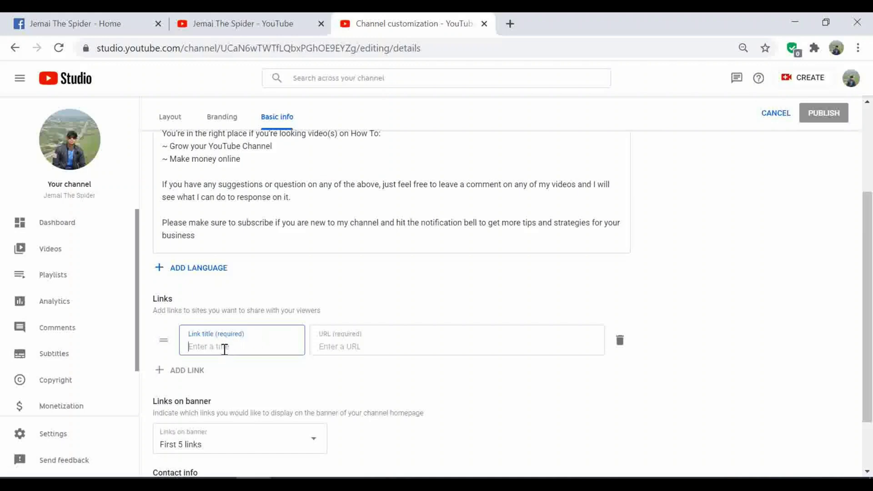
pyautogui.scroll(-2, 221, 349)
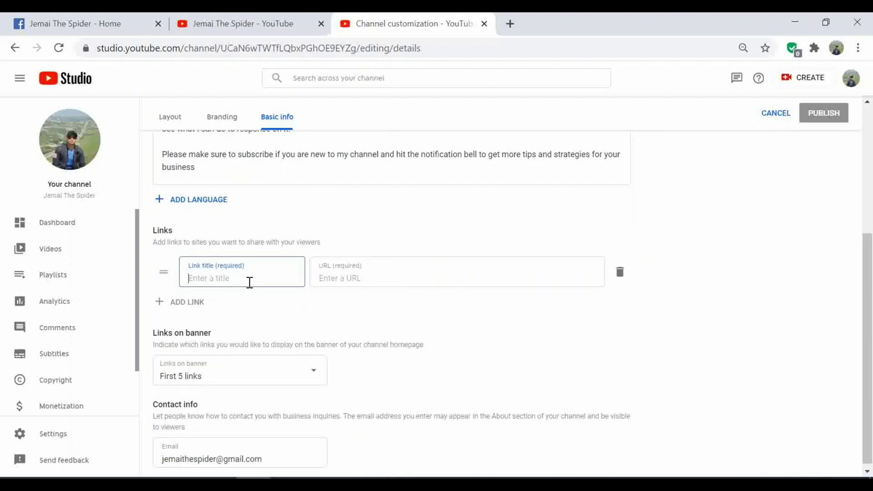
pyautogui.click(333, 279)
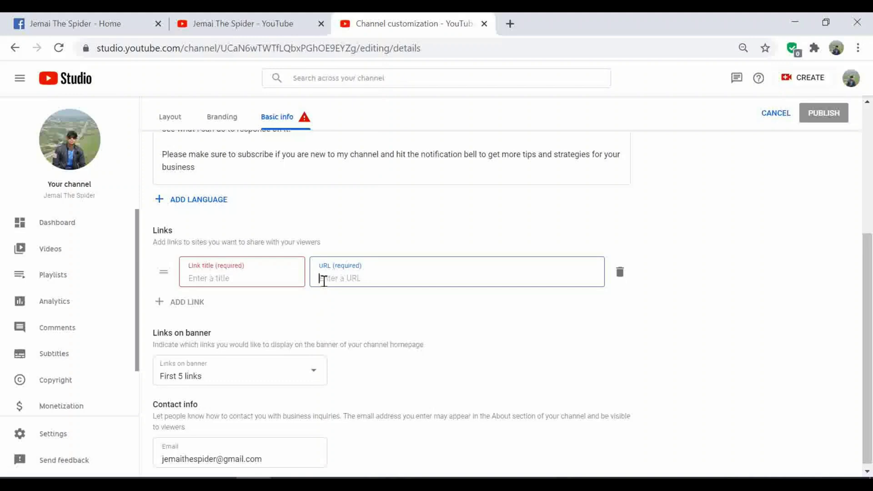
pyautogui.click(242, 276)
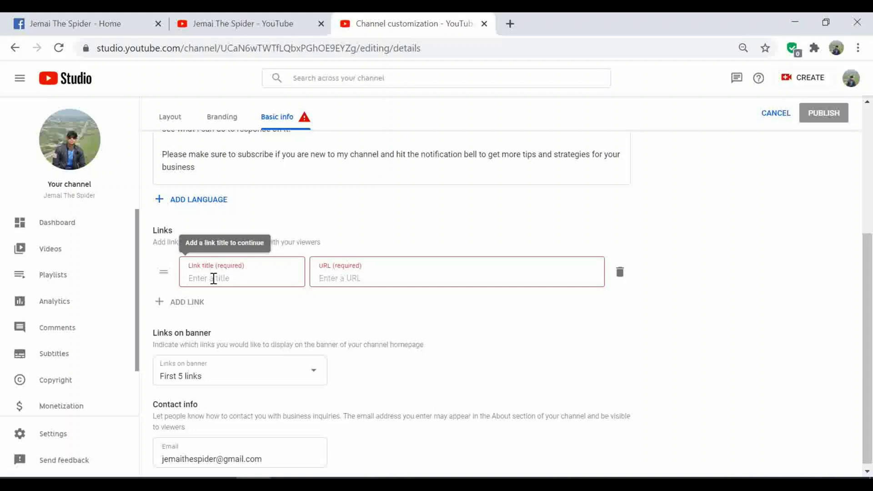
pyautogui.write('Subscribe Now')
pyautogui.press('Tab')
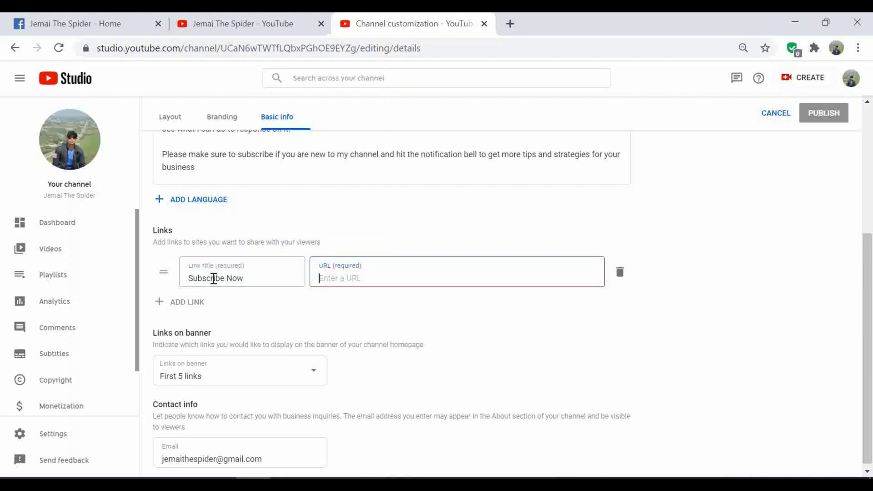
pyautogui.write('https://www.youtube.com/JemaiTheSpider?sub_confirmation=1')
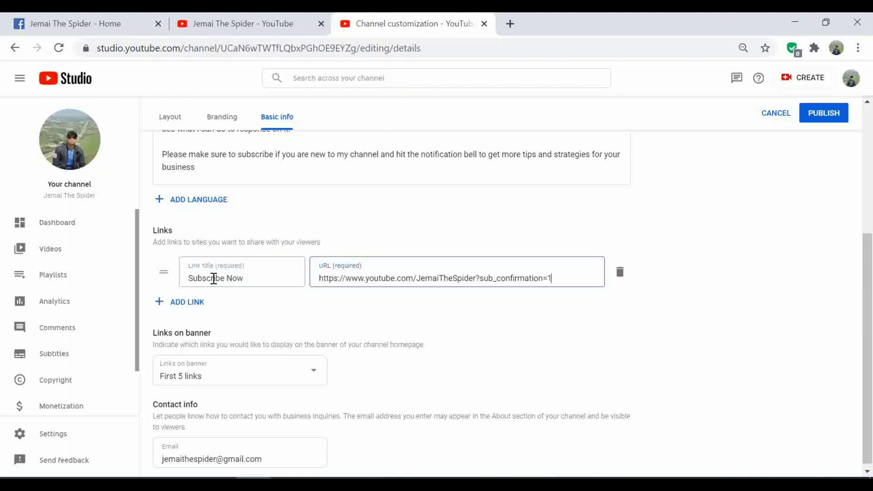
pyautogui.click(196, 308)
# Step: Title the new link 'Facebook' and paste the Facebook page URL
pyautogui.write('Fac')
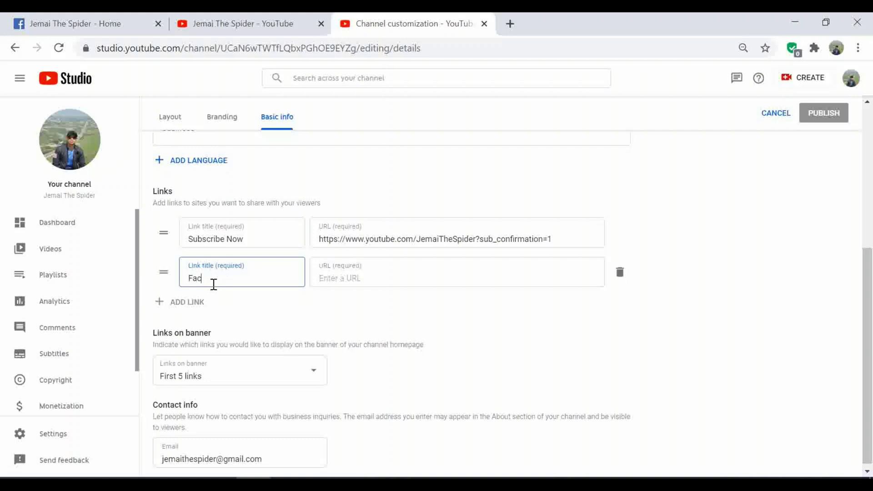
pyautogui.write('ebook')
pyautogui.click(370, 276)
pyautogui.write('https://www.facebook.com/JemaiTheSpider')
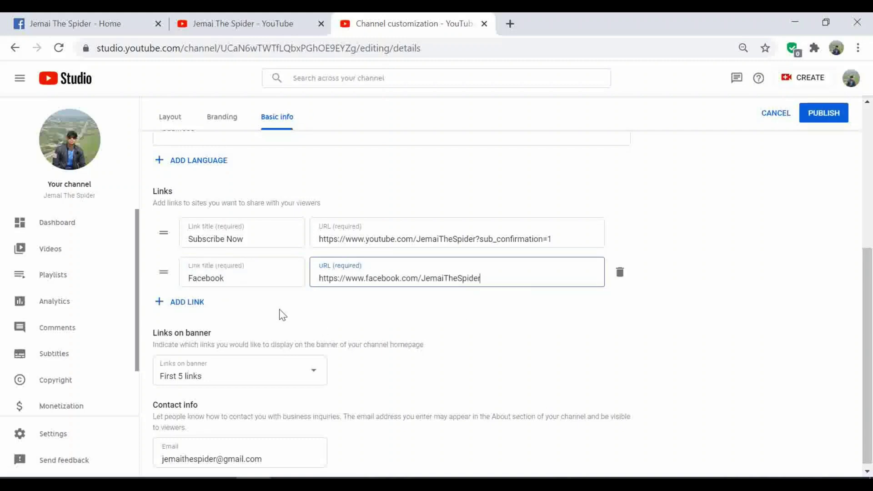
# Step: Add a 'Twitter' link with the Twitter profile URL
pyautogui.click(188, 304)
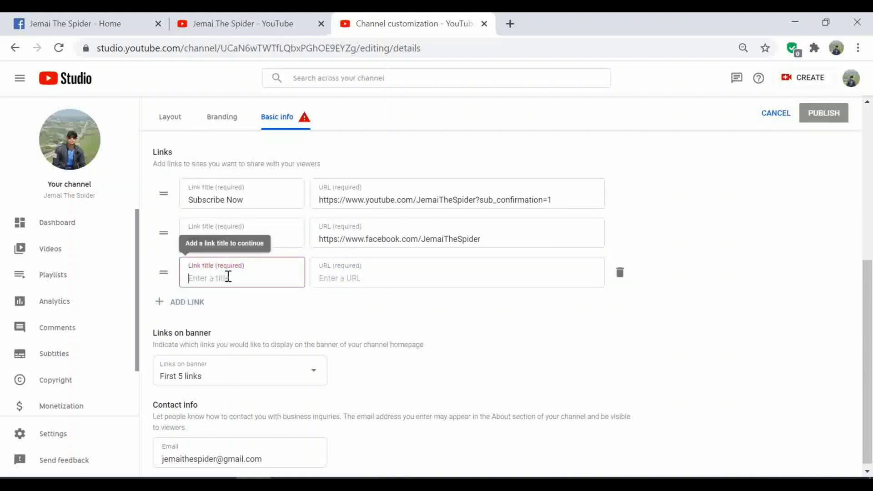
pyautogui.write('Twitter')
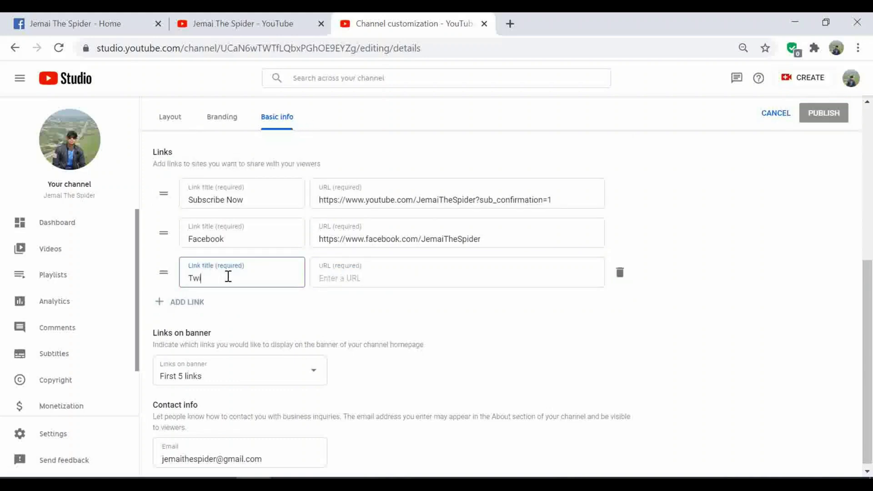
pyautogui.press('Tab')
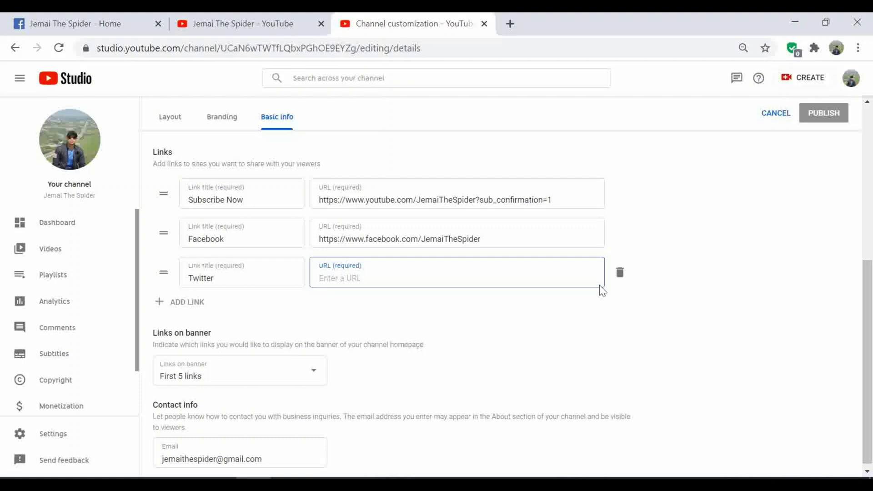
pyautogui.write('https://twitter.com/JemaiTheSpider')
# Step: Add an 'Instagram' link with its profile URL, plus another empty link row
pyautogui.click(198, 303)
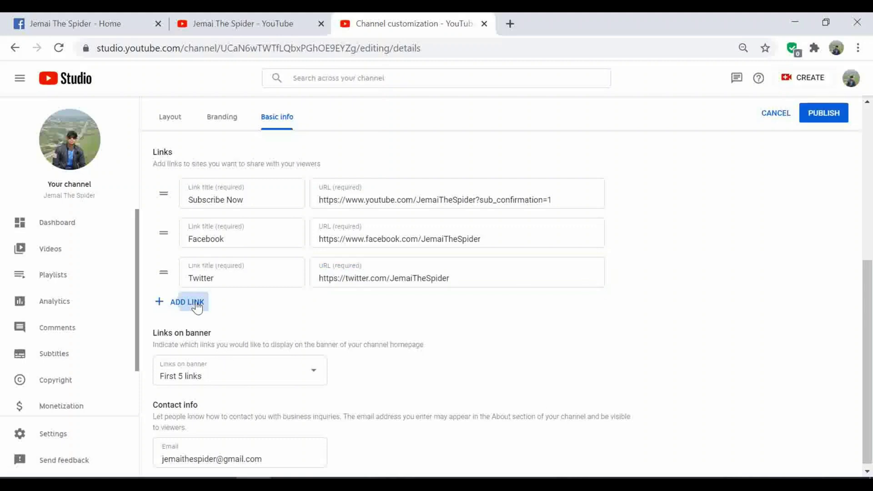
pyautogui.write('Instagram')
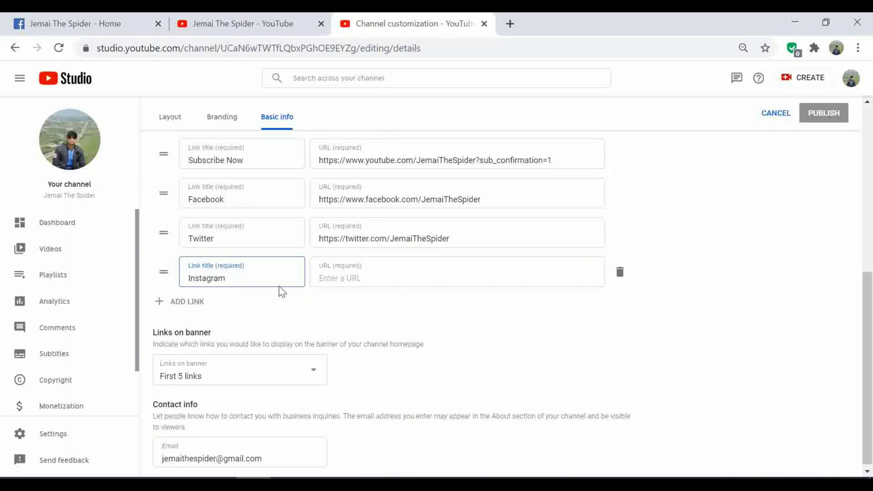
pyautogui.press('Tab')
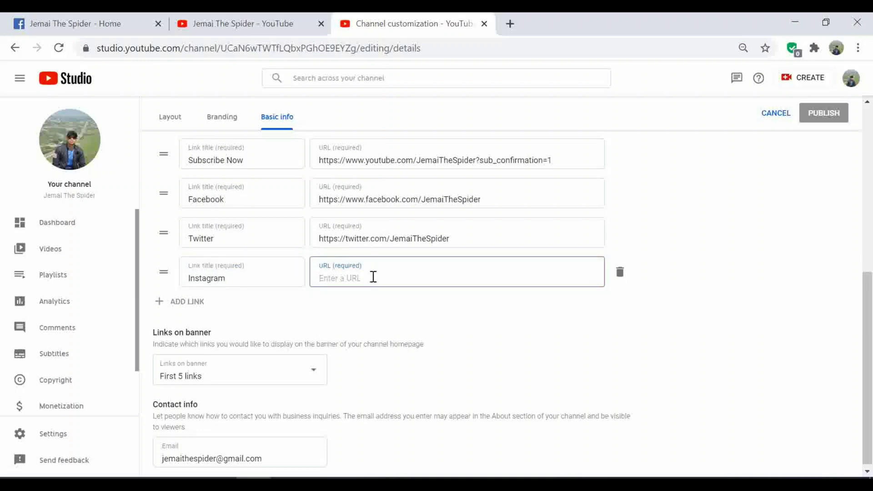
pyautogui.write('https://www.instagram.com/Jemai_lamej')
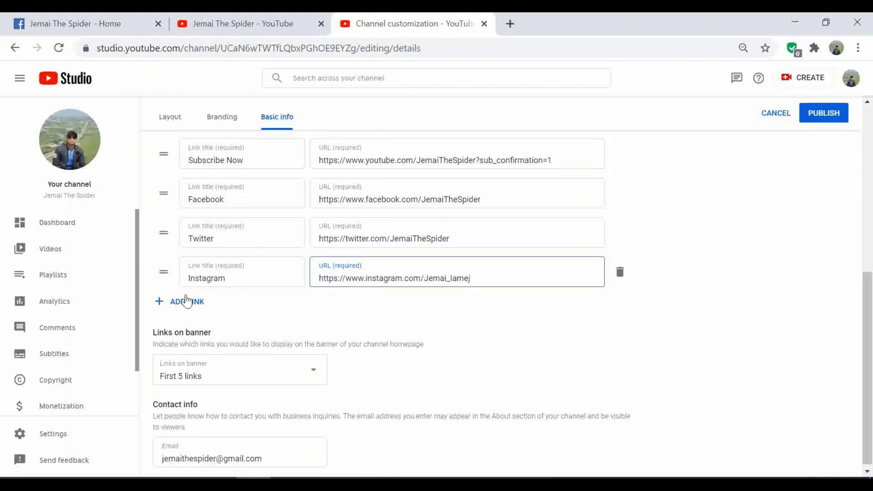
pyautogui.click(196, 304)
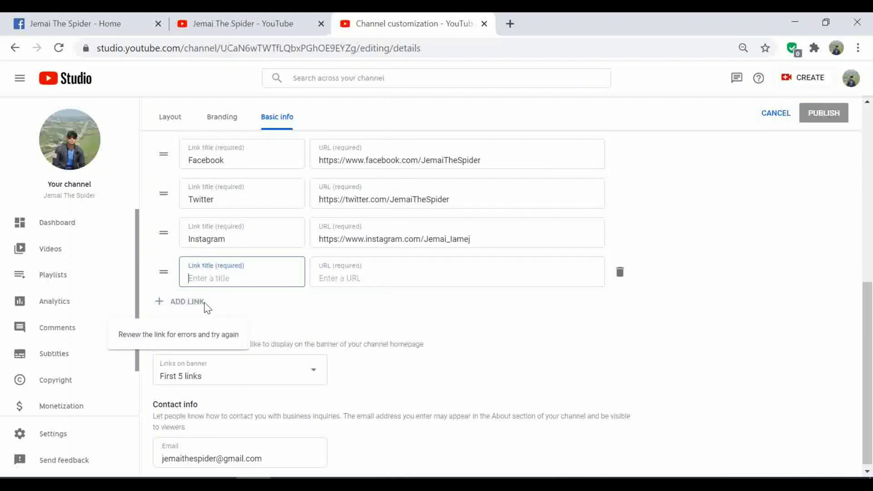
# Step: Title the empty link 'Reddit' and paste the Reddit profile URL
pyautogui.write('Reddit')
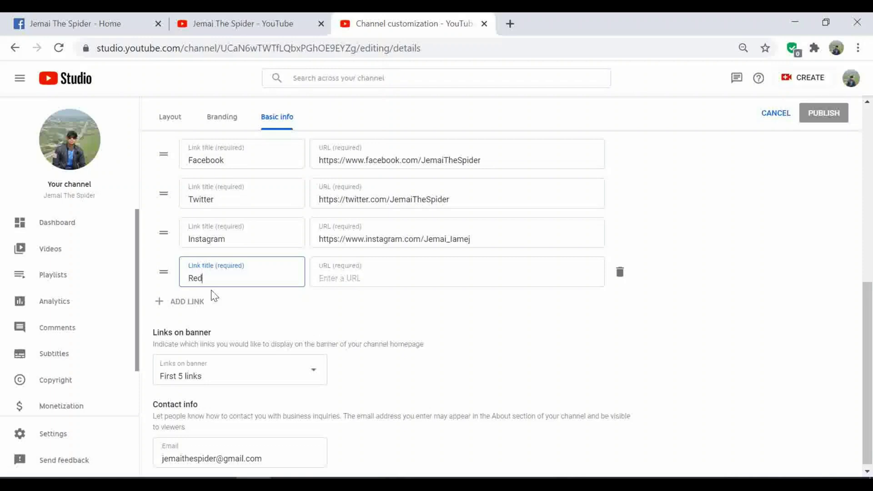
pyautogui.press('Tab')
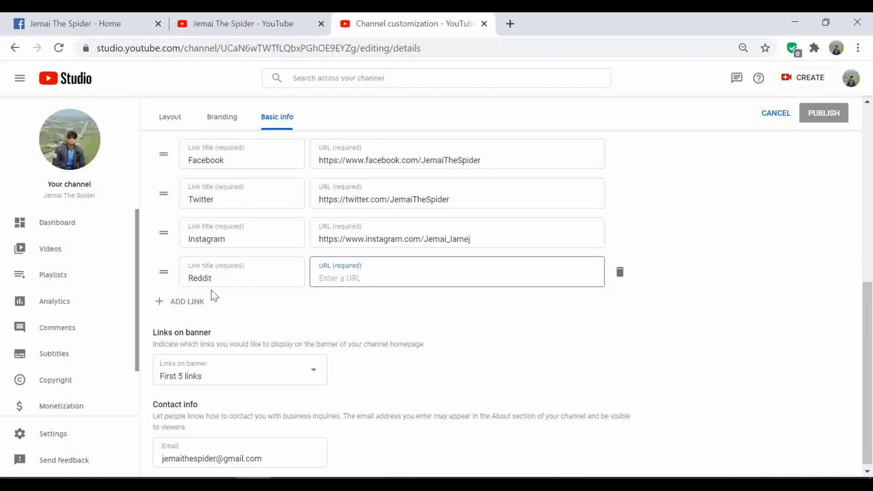
pyautogui.write('https://www.reddit.com/user/JemaiTheSpider')
# Step: Add another link titled 'GET OUR MERCH HERE', with the cursor at the title's start
pyautogui.click(184, 304)
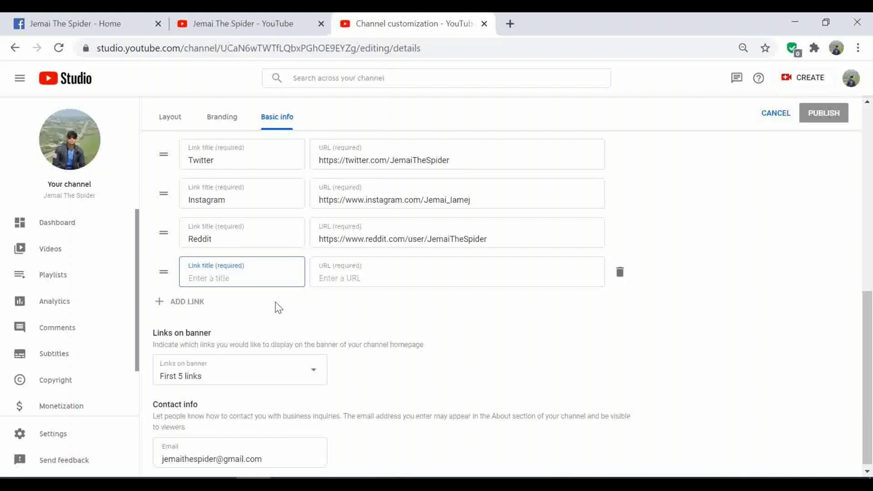
pyautogui.click(367, 333)
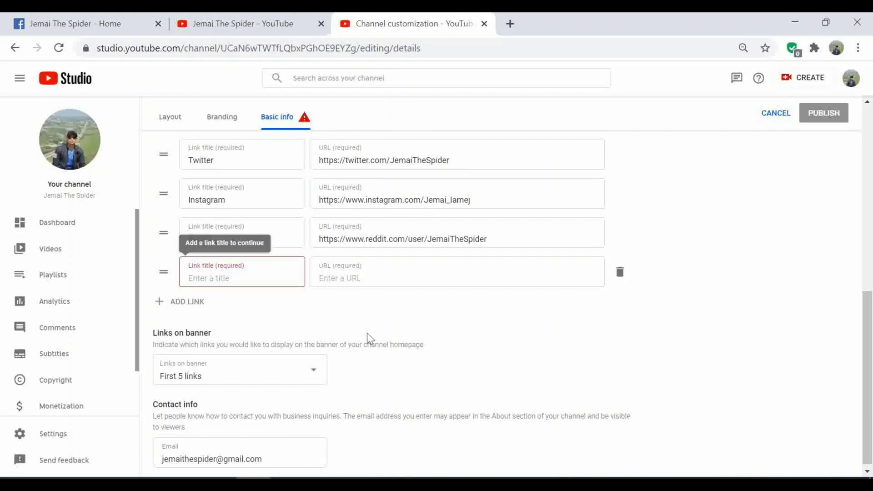
pyautogui.write('GET')
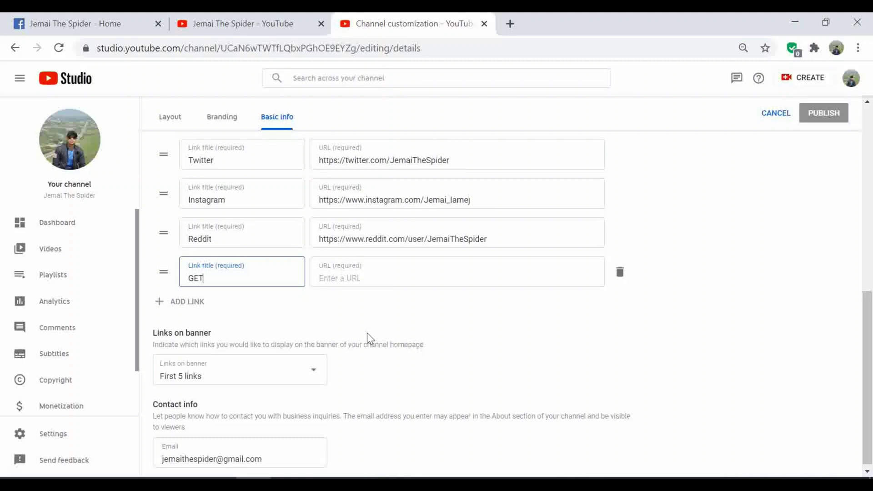
pyautogui.write(' OUR MERCH HERE')
pyautogui.hotkey('ctrl', 'Left')
pyautogui.hotkey('ctrl', 'Left')
pyautogui.press('Home')
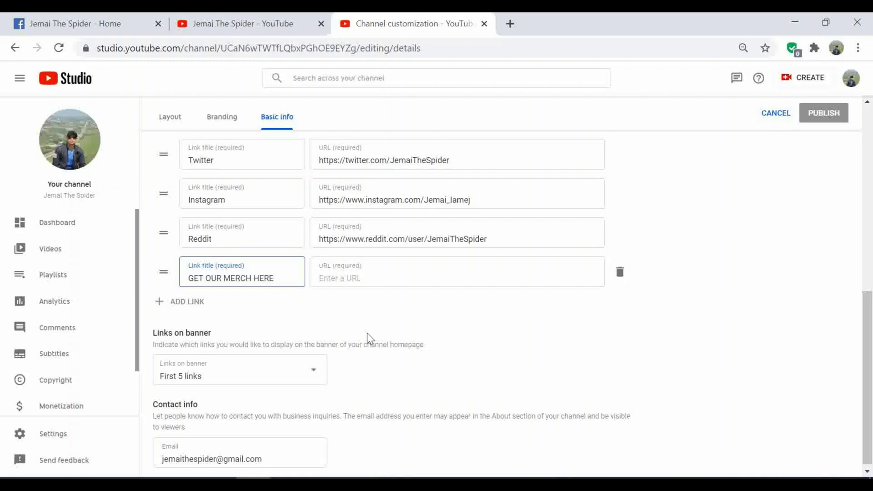
pyautogui.press('super+period')
# Step: Prefix the merch title with a pointing-hand emoji and set its URL to the Lazada vanity-plus shop
pyautogui.click(207, 105)
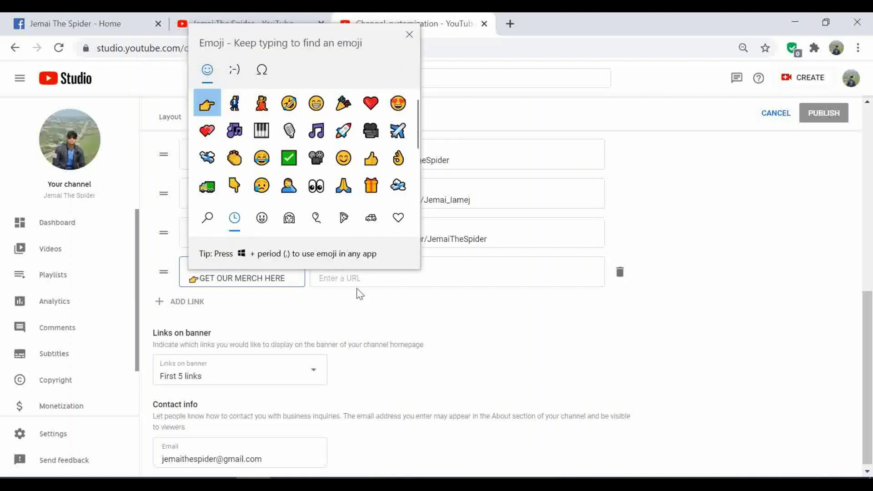
pyautogui.click(360, 277)
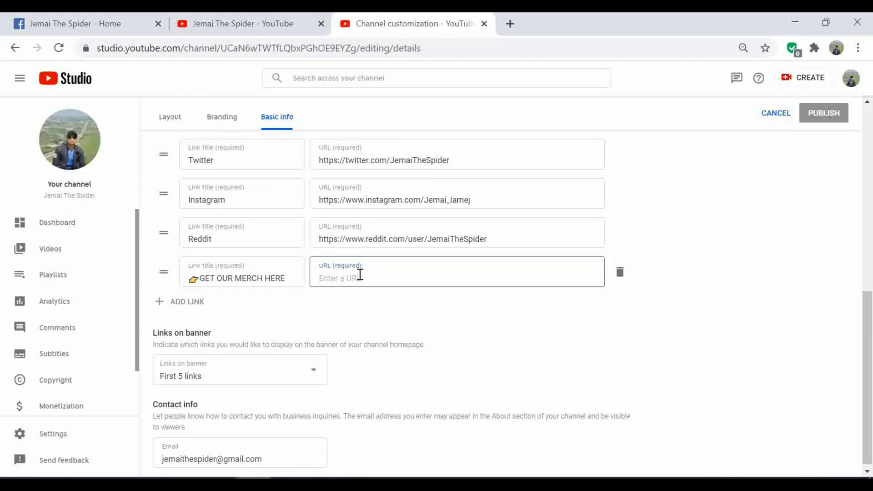
pyautogui.write('https://www.lazada.com.ph/shop/vanity-plus')
pyautogui.click(259, 313)
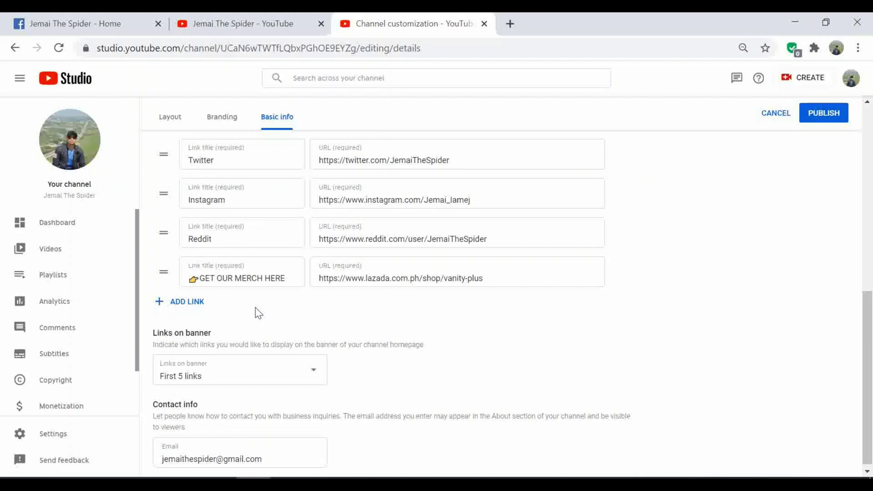
# Step: Keep 'First 5 links' as the banner links setting and publish the link changes
pyautogui.click(313, 379)
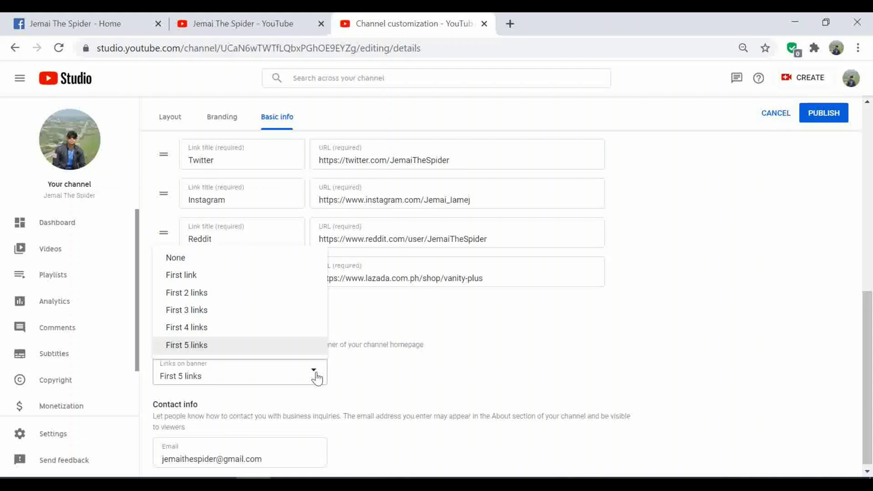
pyautogui.click(196, 346)
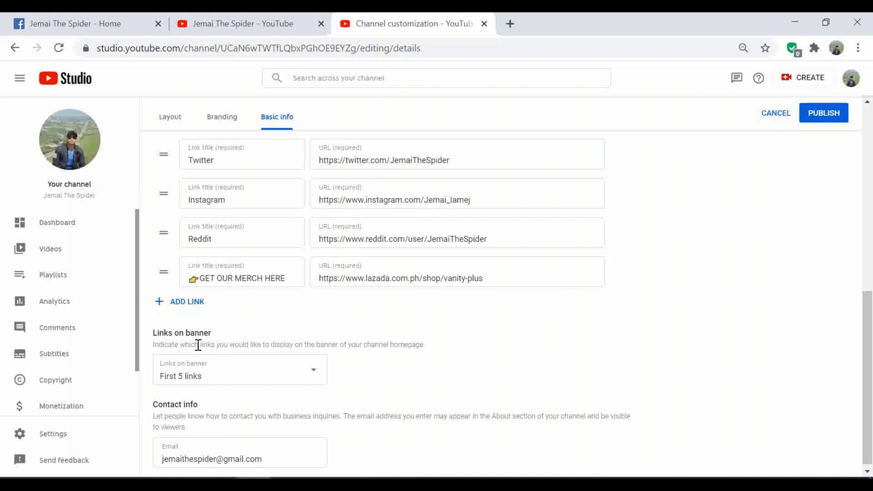
pyautogui.click(828, 116)
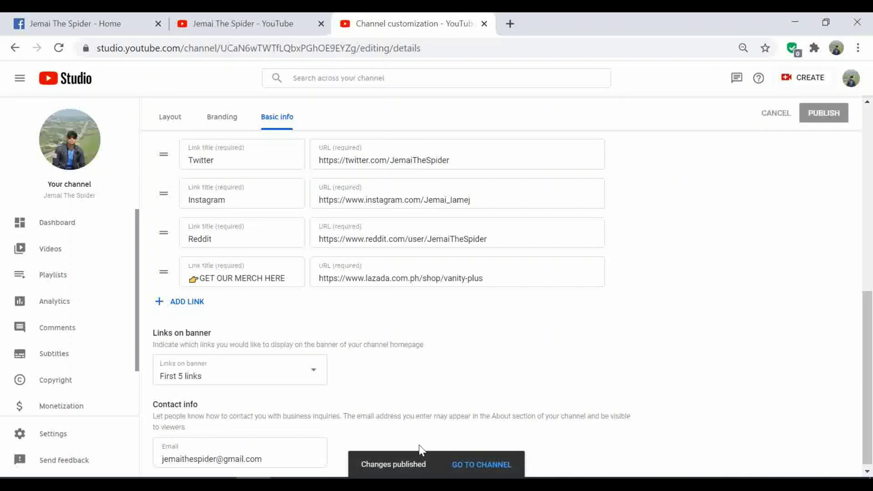
# Step: Go to the channel, open its About tab, and check the six links
pyautogui.click(488, 467)
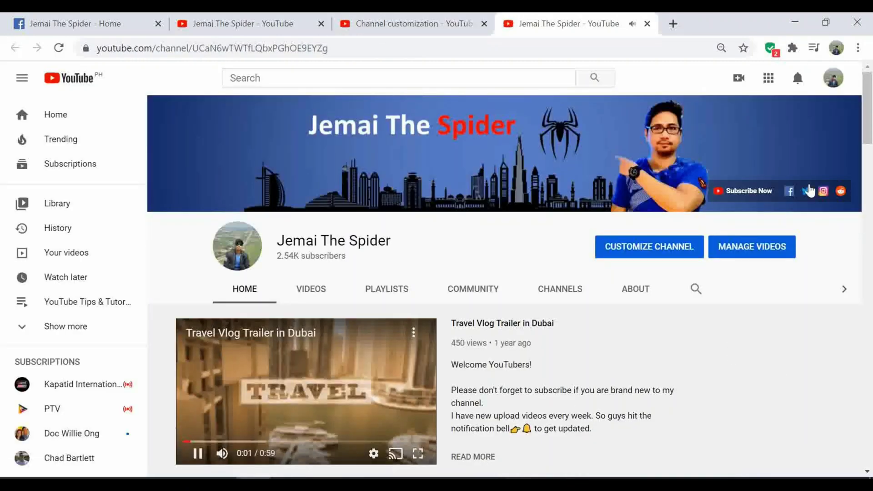
pyautogui.click(635, 291)
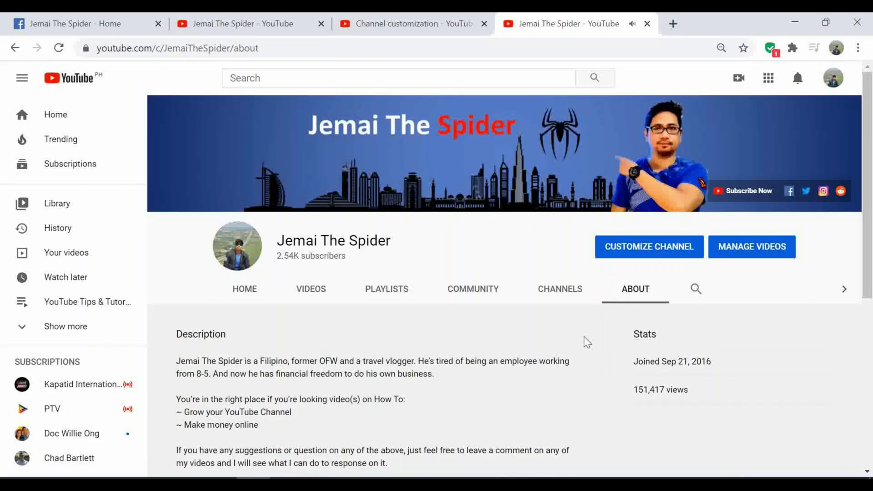
pyautogui.scroll(-5, 583, 341)
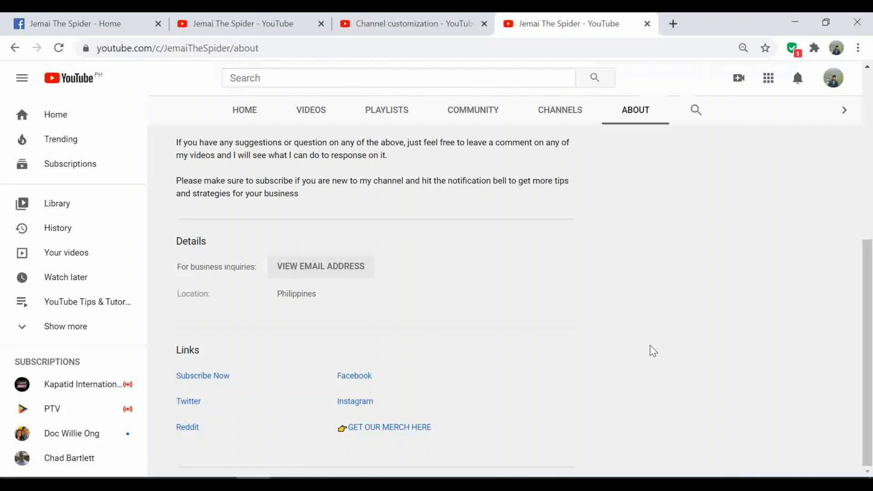
pyautogui.scroll(7, 650, 345)
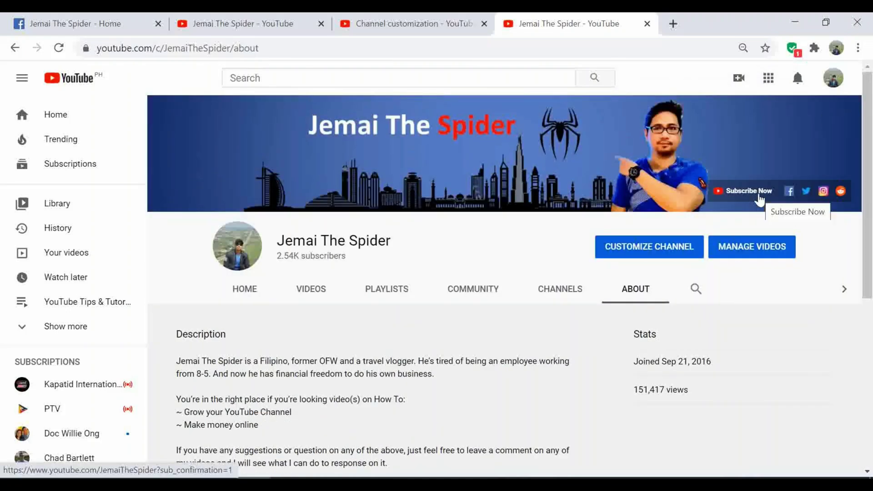